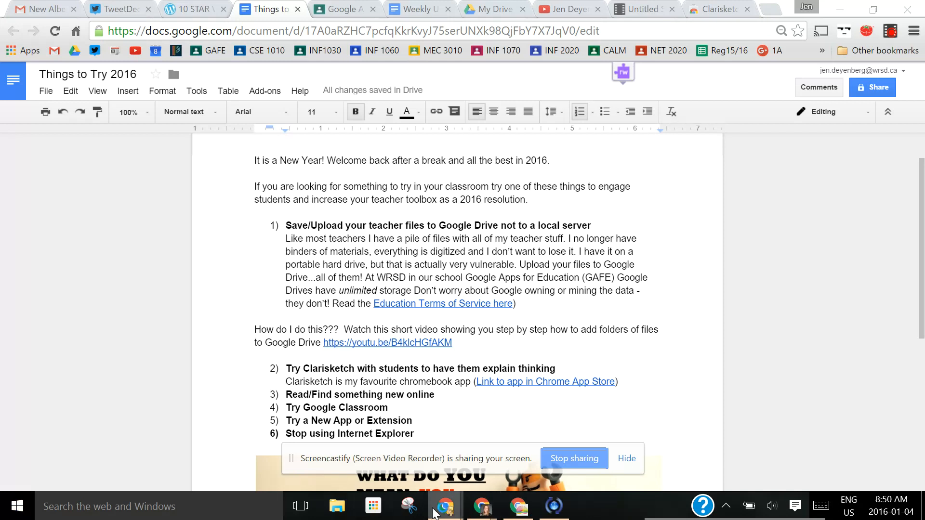
mouse_move(436, 513)
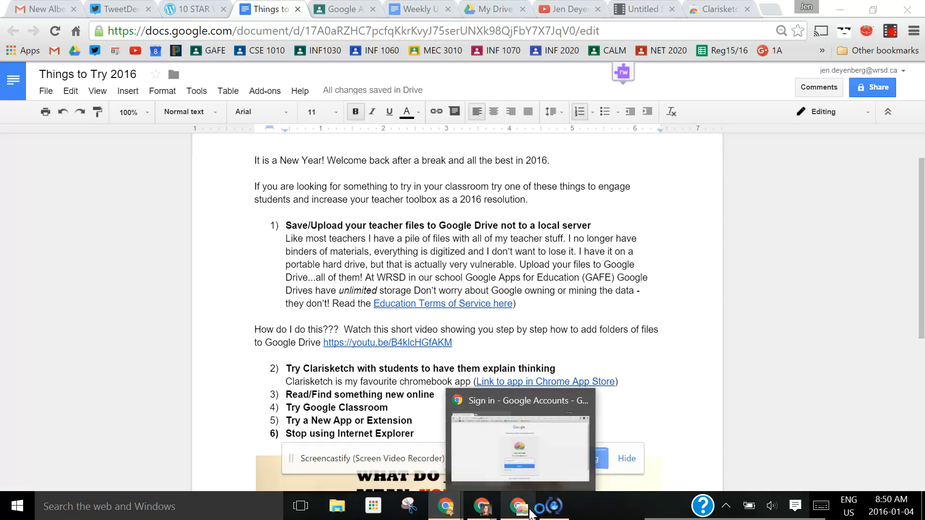
mouse_move(477, 515)
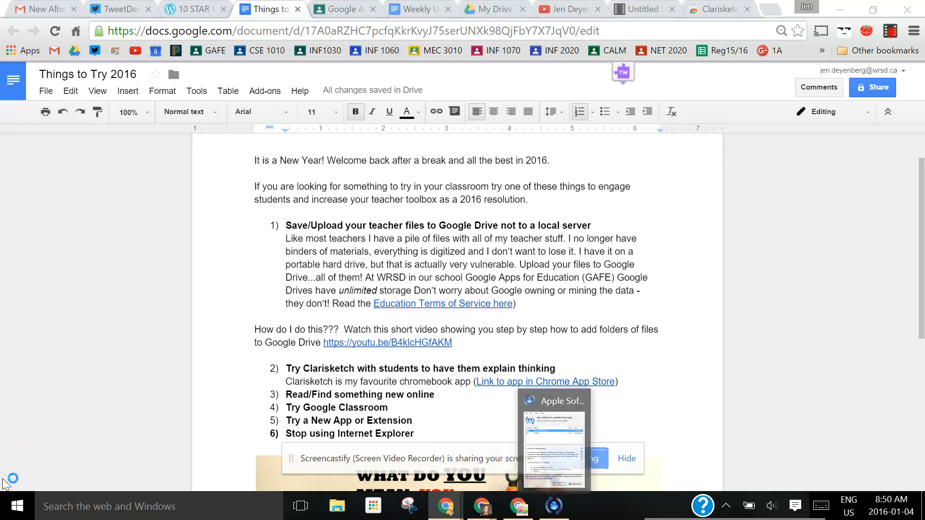
click(14, 512)
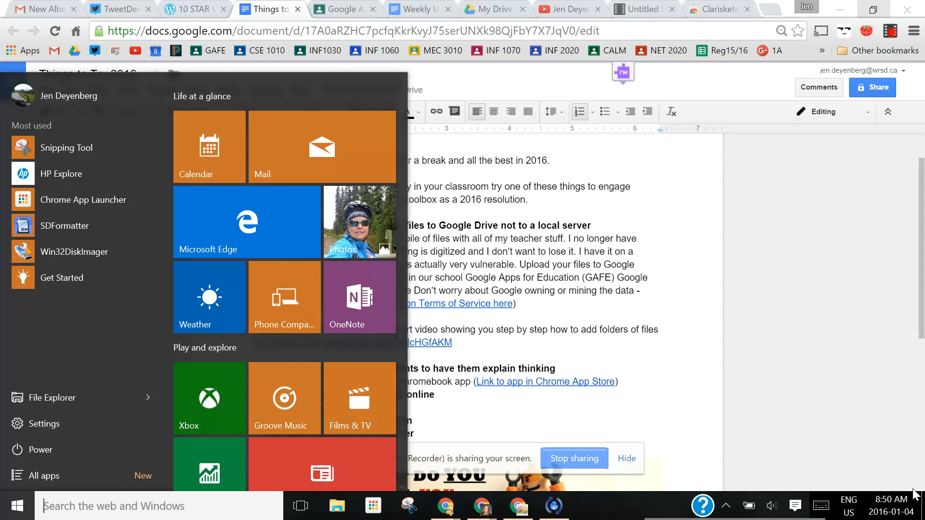
key(Escape)
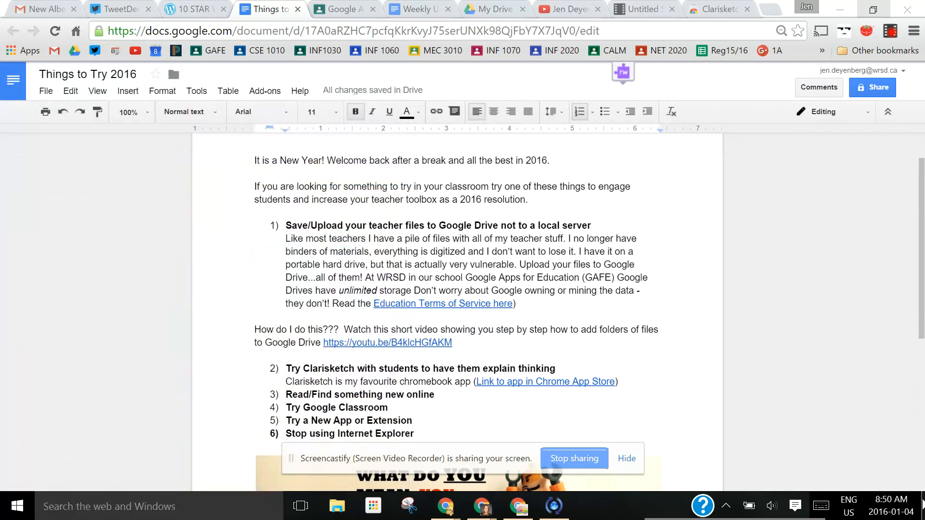
click(923, 506)
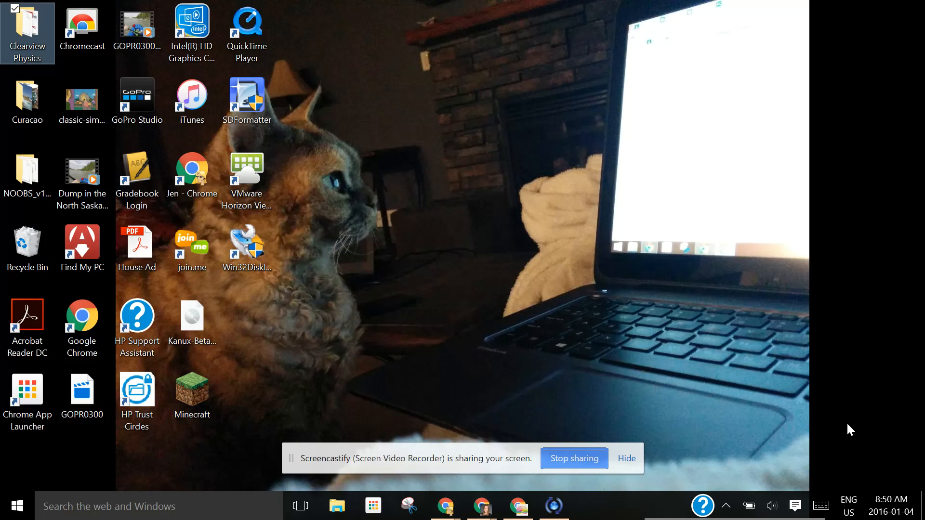
click(482, 507)
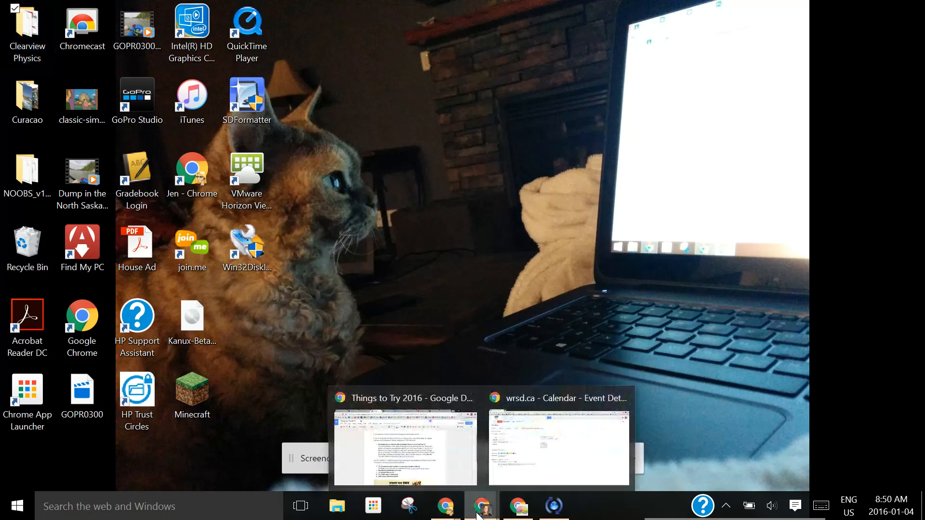
click(433, 465)
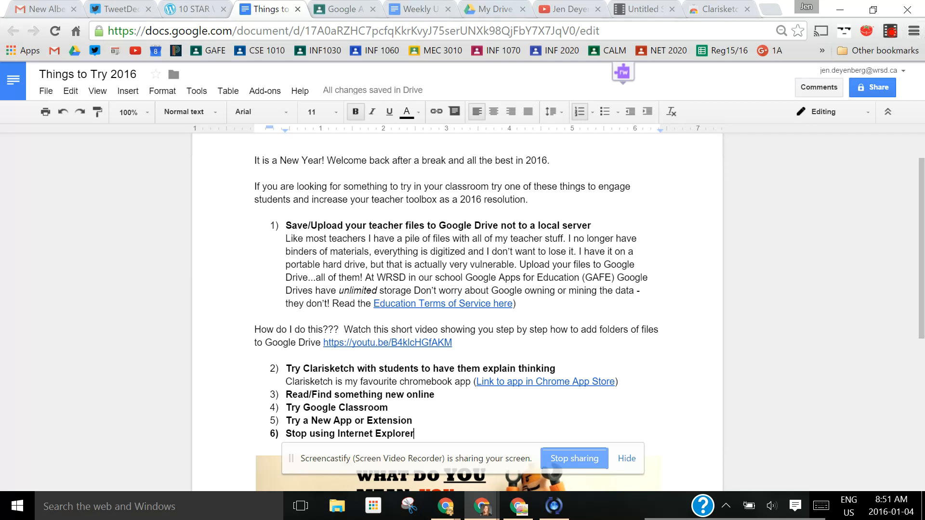
Open Chrome's Bookmark Manager to view the saved bookmarks and their folders.
click(914, 33)
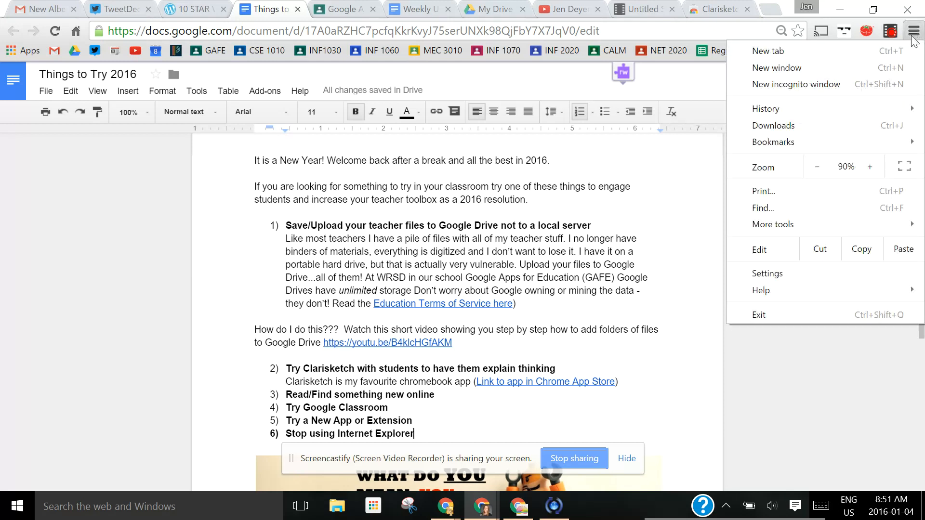
mouse_move(849, 142)
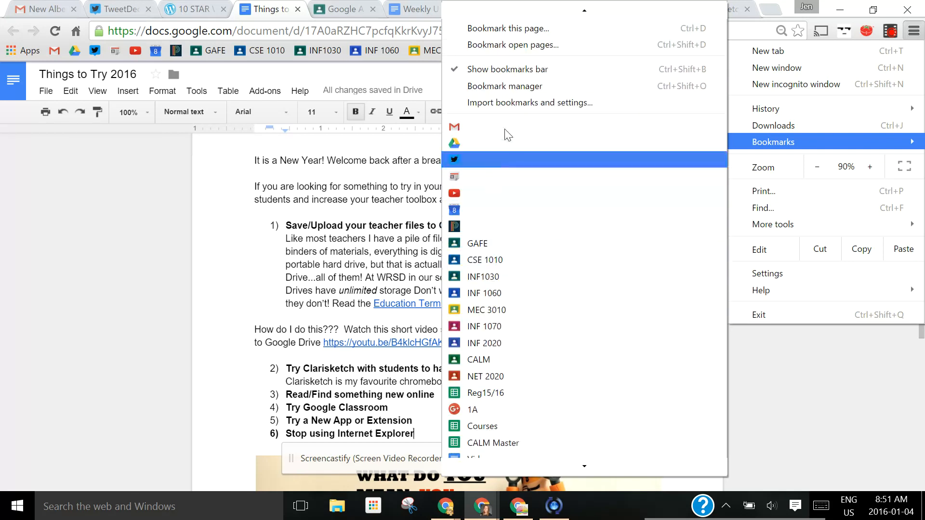
click(514, 83)
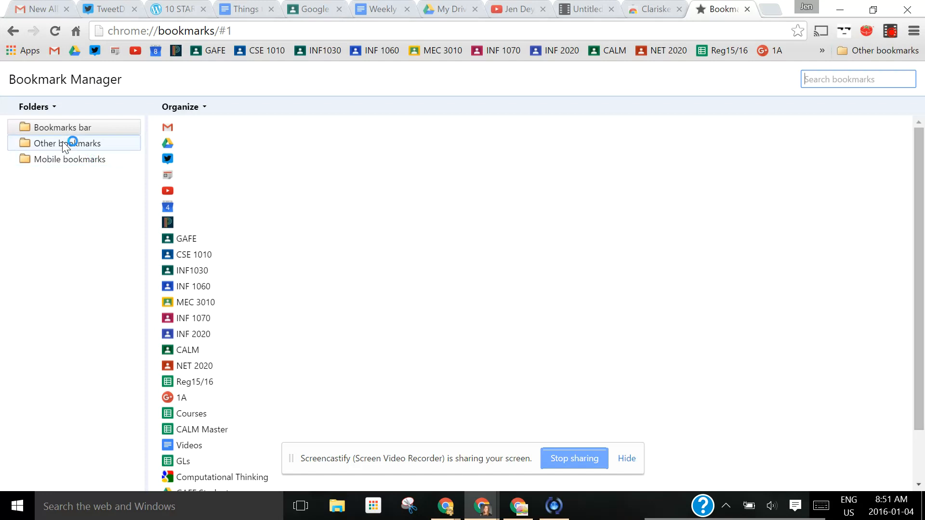
Open the CBC News page at cbc.ca/news in a new browser tab.
click(771, 9)
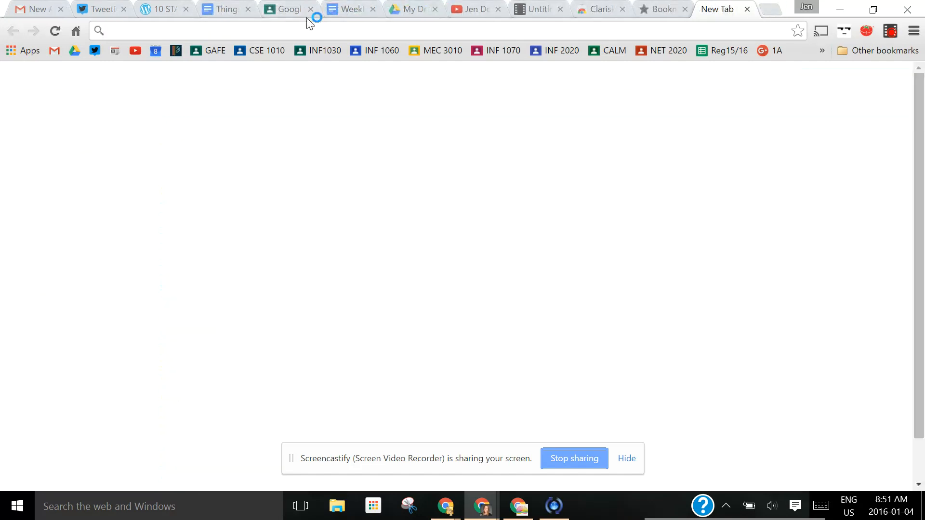
text(cbc.ca)
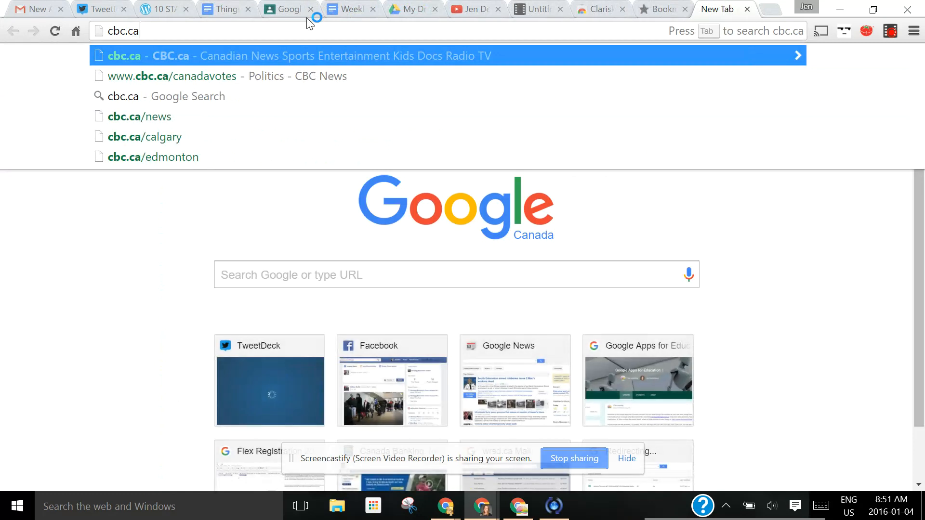
text(/news)
key(Return)
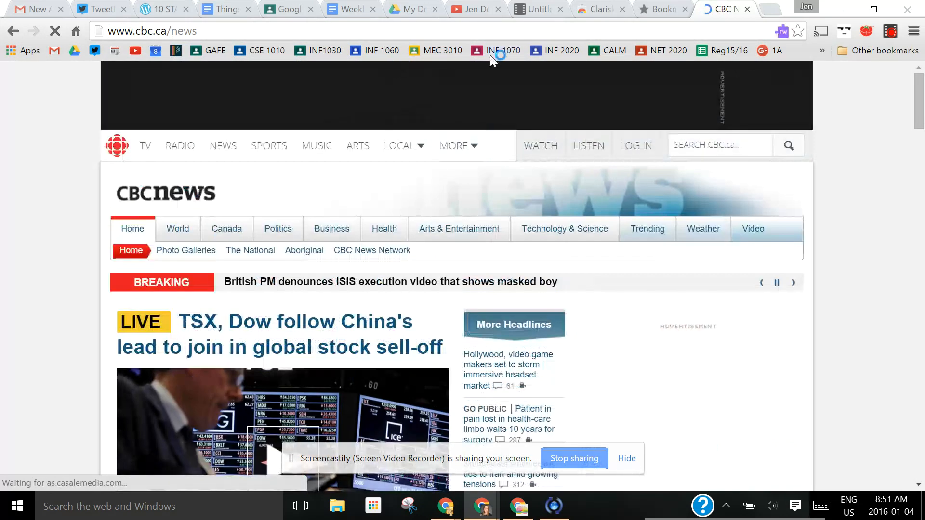
Bookmark the CBC News page under the name CBC in the Bookmarks bar folder.
click(798, 30)
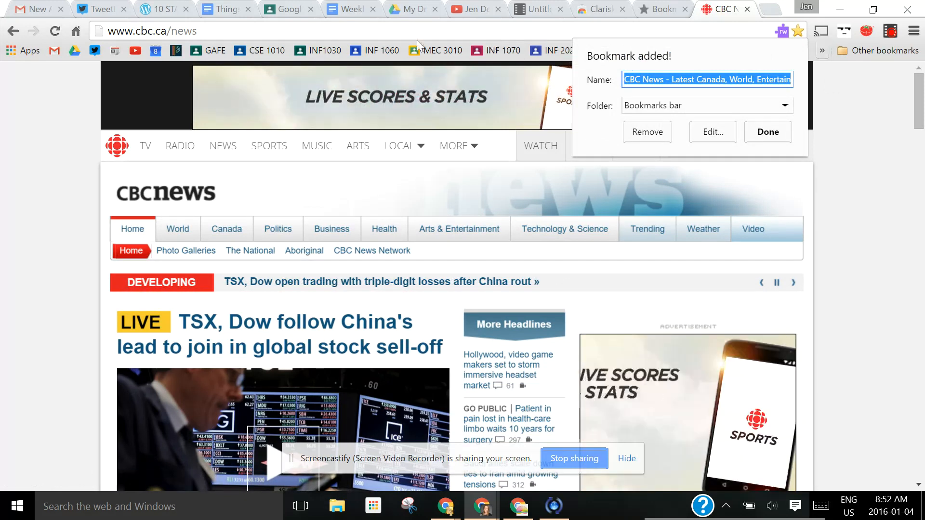
click(671, 78)
drag(667, 79, 842, 81)
key(BackSpace)
key(BackSpace)
key(BackSpace)
key(BackSpace)
key(BackSpace)
key(BackSpace)
key(BackSpace)
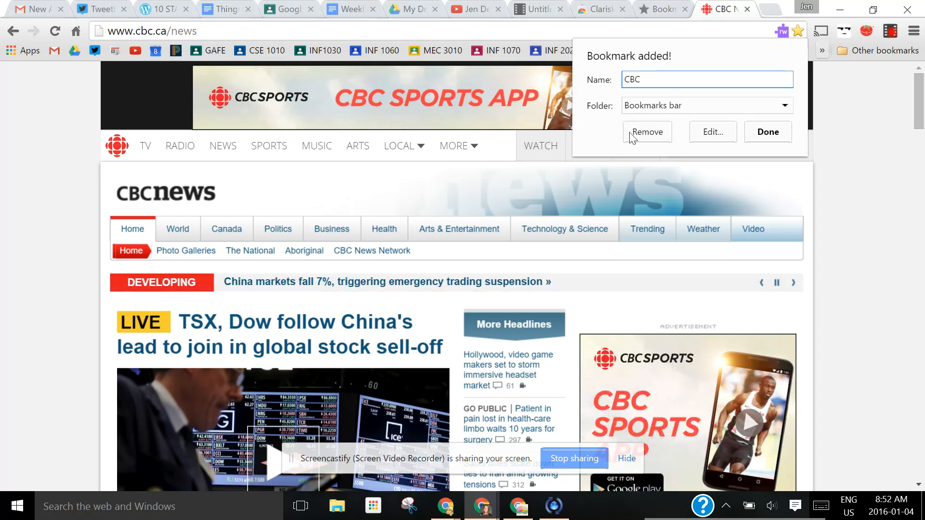
click(656, 107)
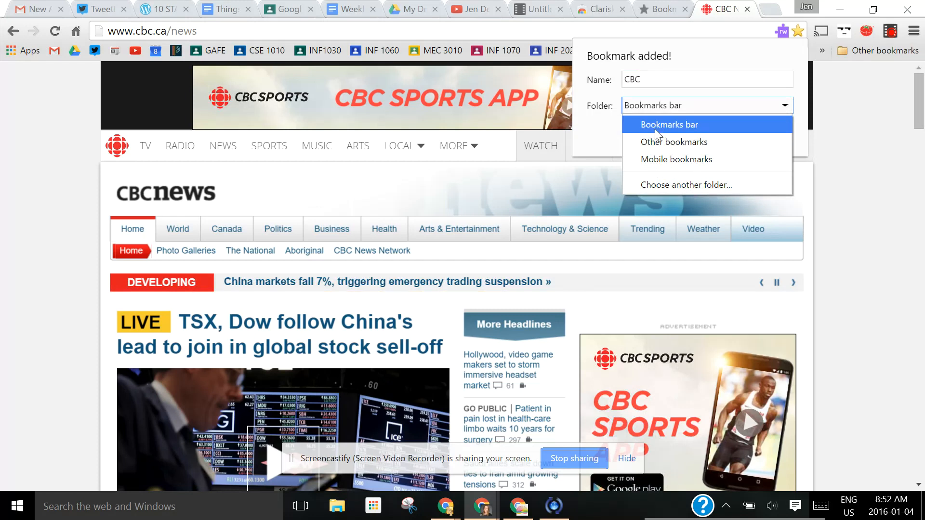
click(656, 131)
click(768, 132)
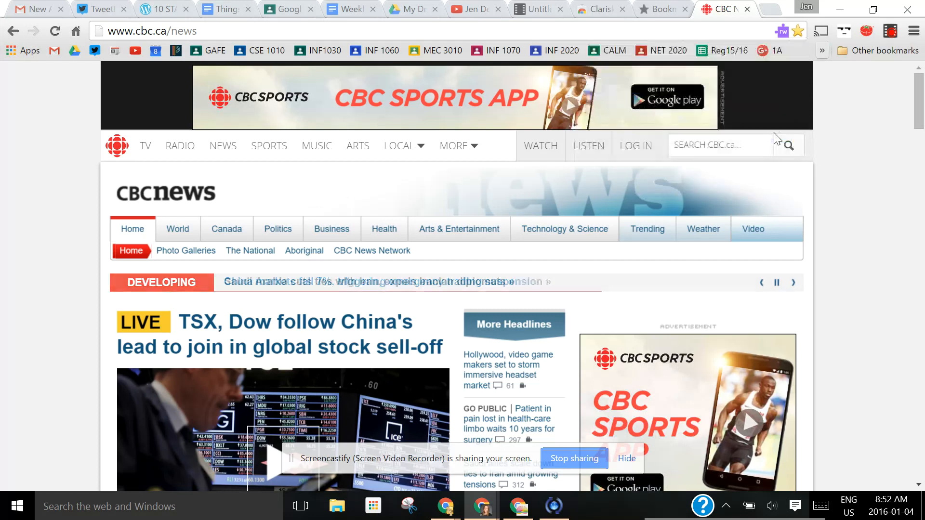
Move the CBC bookmark directly before GAFE on the bookmarks bar and delete the overflow bookmark for Alberta Snowmobile and Quad Buy and Sell.
click(822, 50)
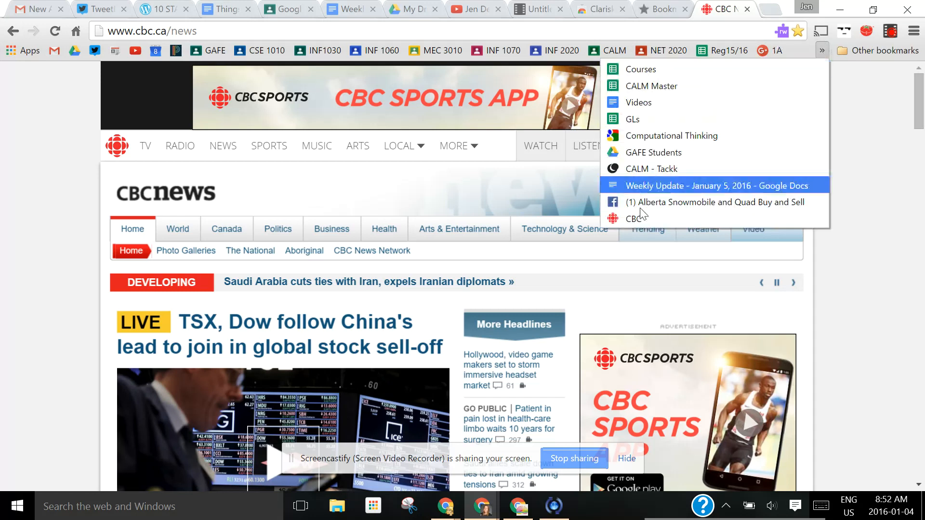
mouse_move(632, 217)
mouse_down()
mouse_move(628, 144)
mouse_move(575, 55)
mouse_move(192, 46)
mouse_up()
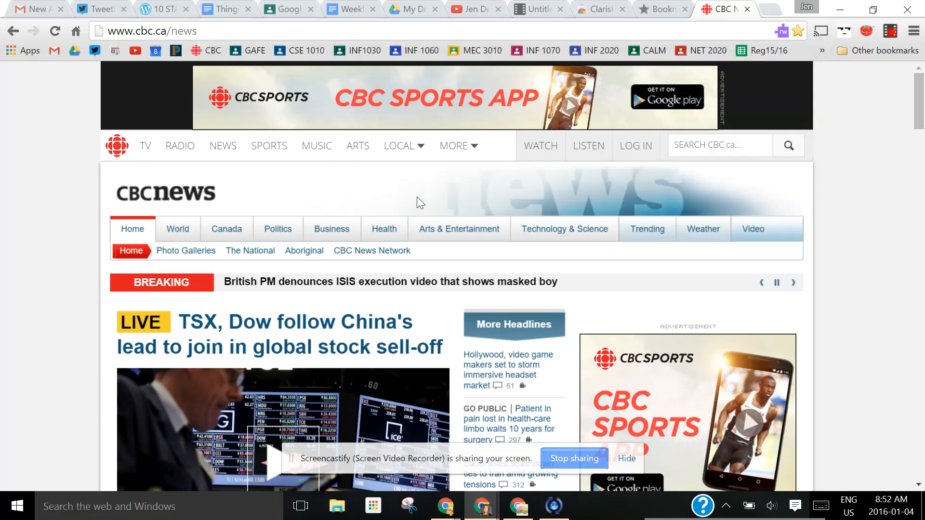
click(819, 50)
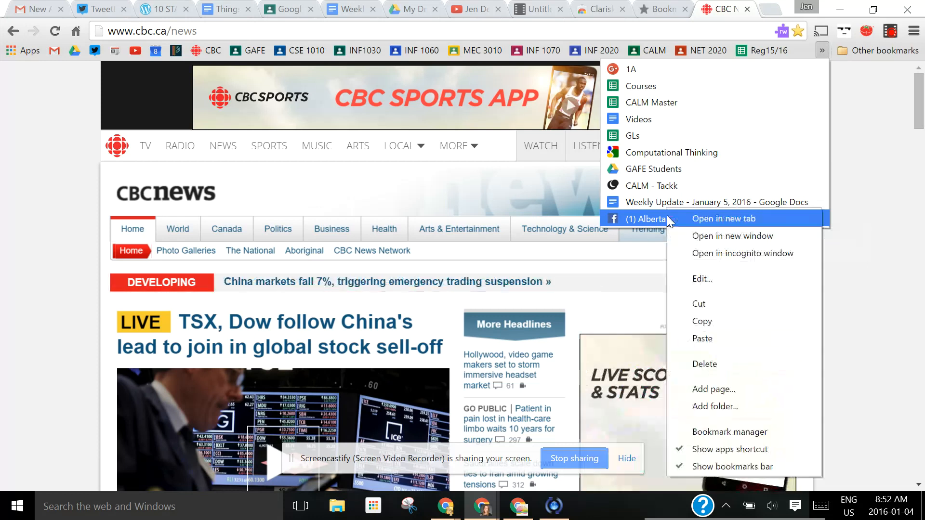
click(704, 364)
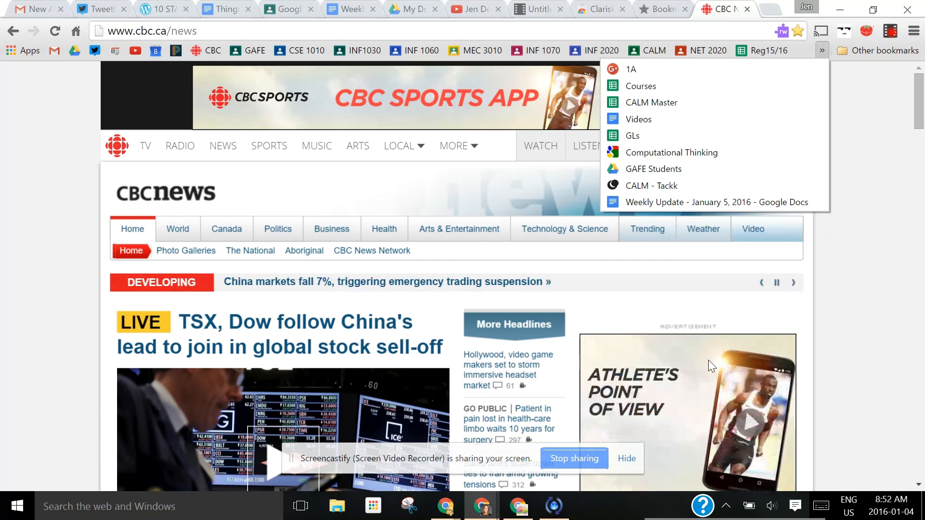
Load the page from the CBC bookmark and clear the bookmark's name so that only its icon remains on the bookmarks bar.
click(214, 53)
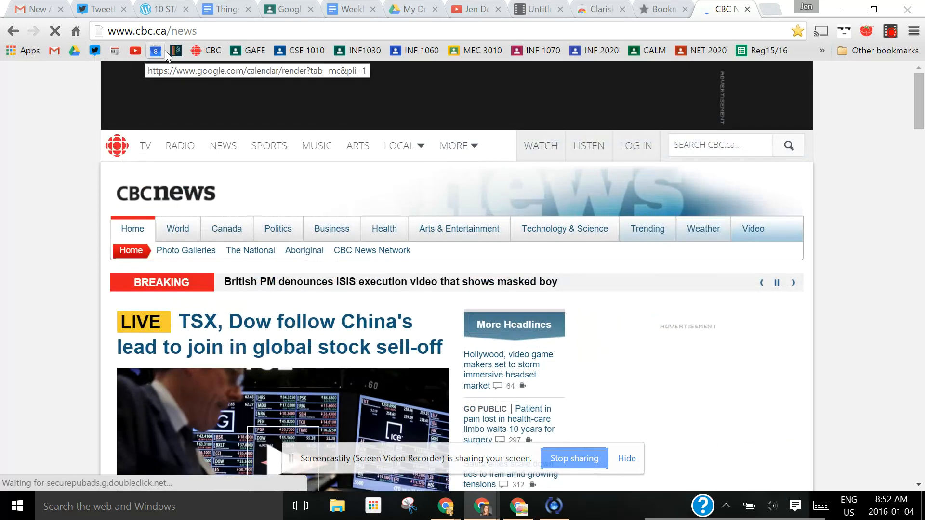
right_click(201, 52)
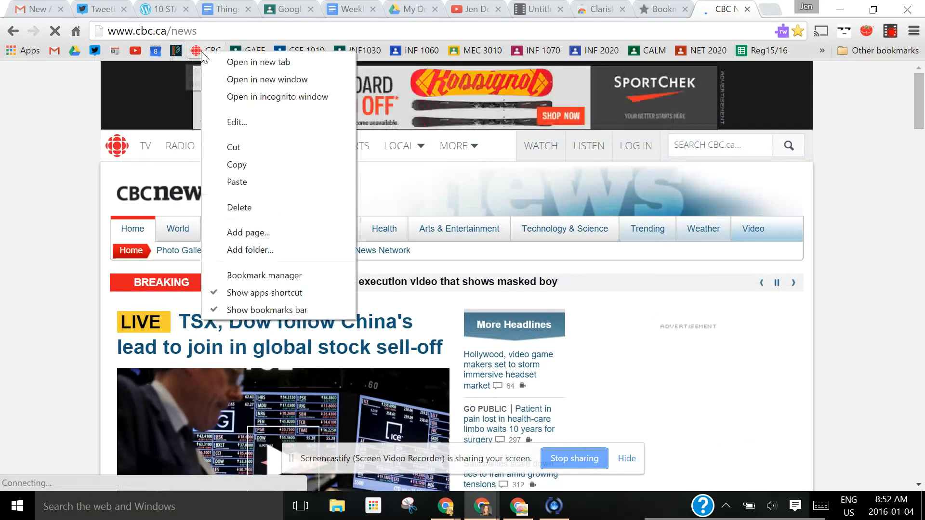
click(261, 128)
key(BackSpace)
click(514, 380)
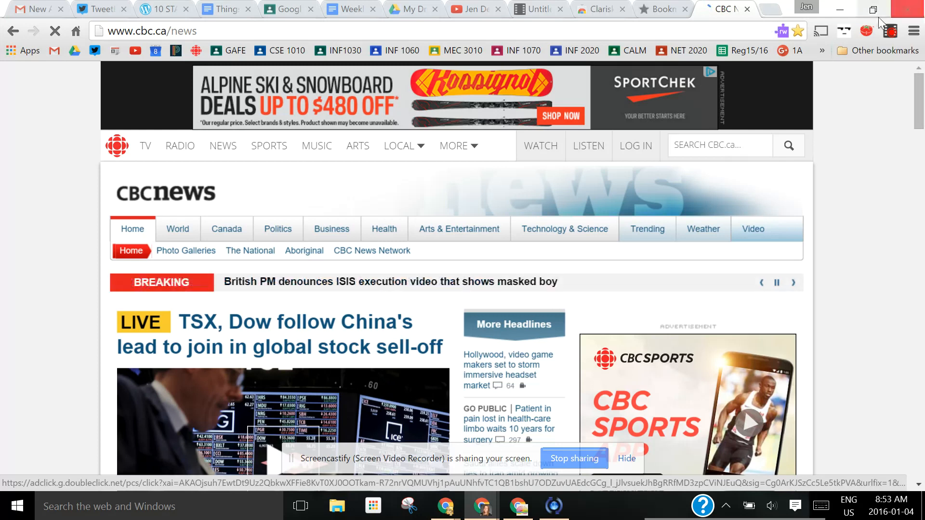
Import only Favorites/Bookmarks from Microsoft Internet Explorer, excluding browsing history, saved passwords and search engines.
click(914, 32)
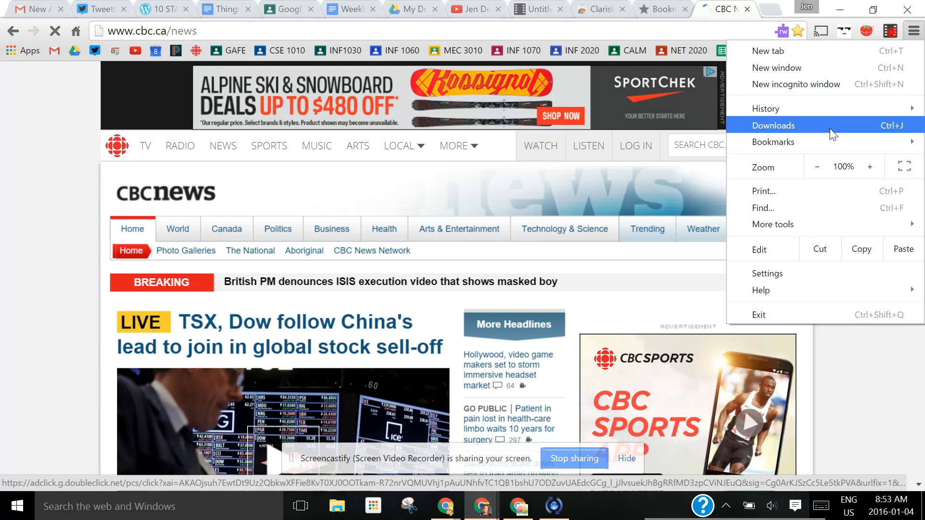
mouse_move(840, 143)
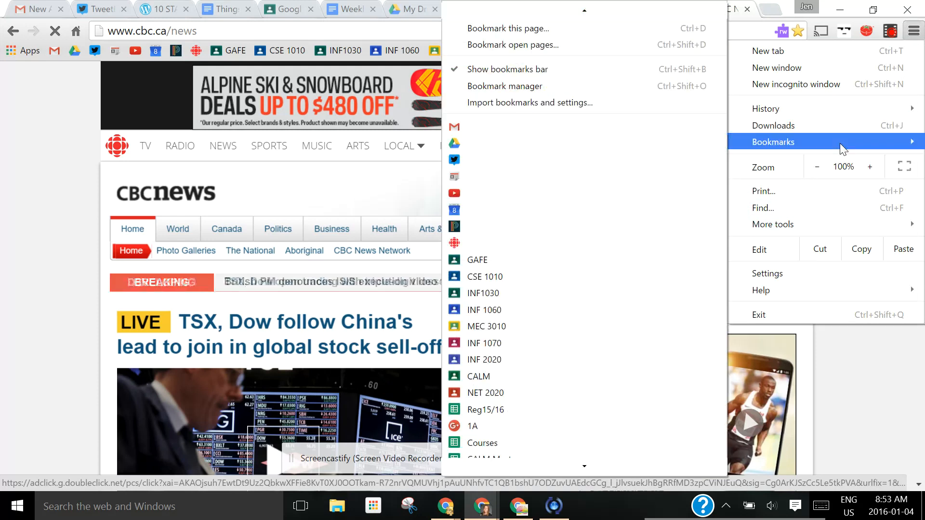
click(528, 102)
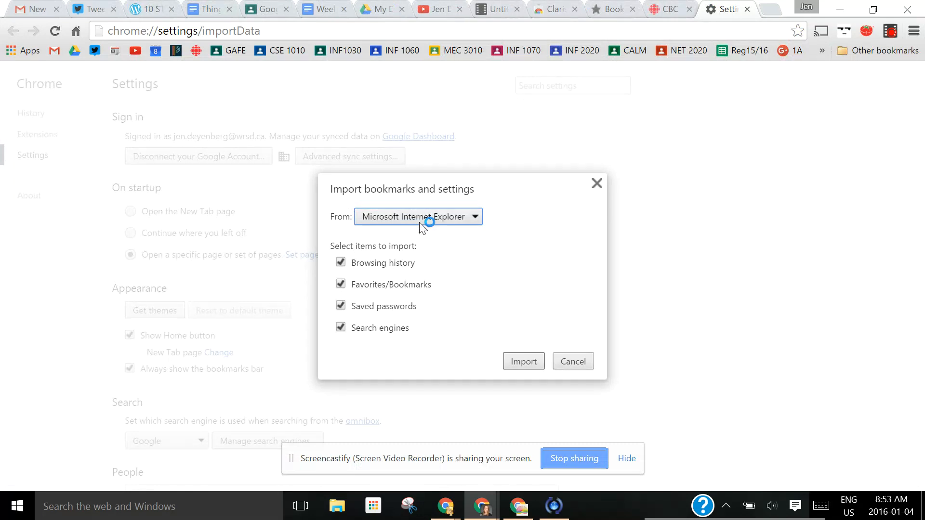
click(341, 327)
click(341, 306)
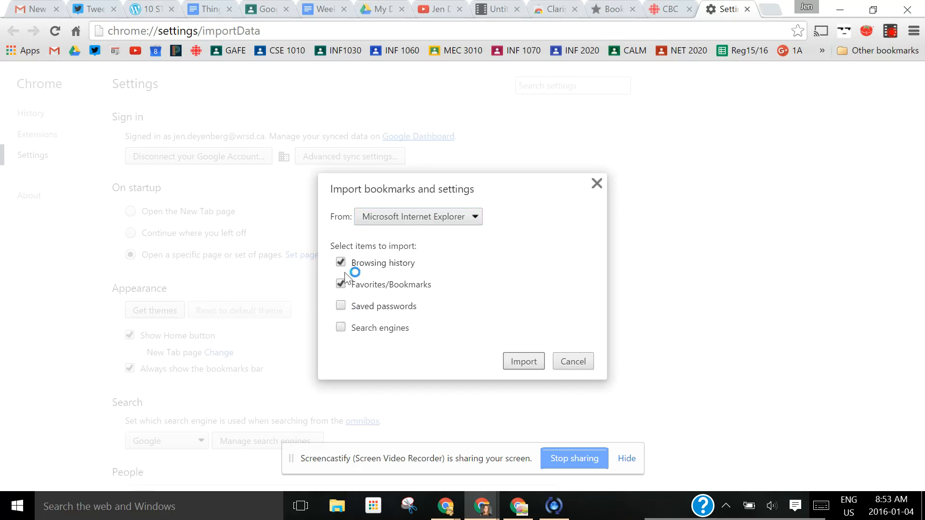
click(341, 262)
click(533, 362)
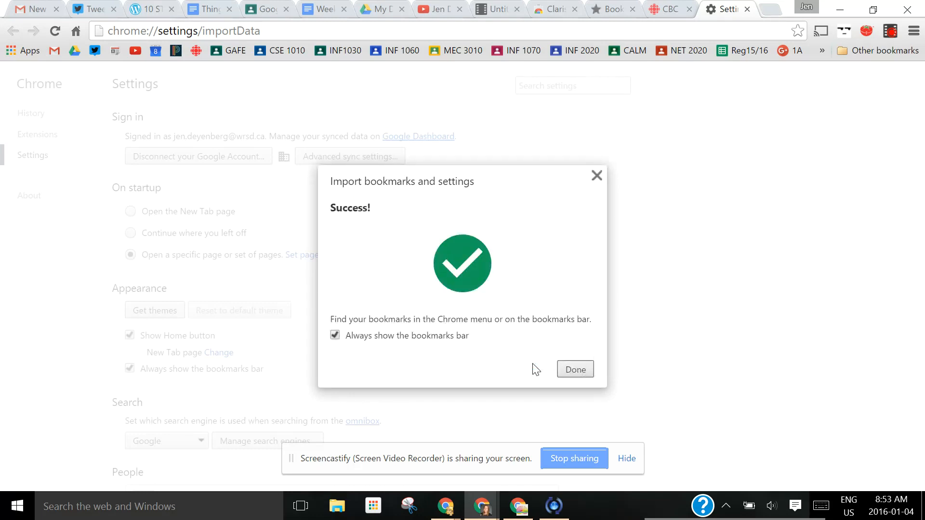
click(575, 369)
Check the overflow bookmarks and examine the Other bookmarks, Mobile bookmarks and Bookmarks bar folders in the Bookmark Manager.
click(822, 50)
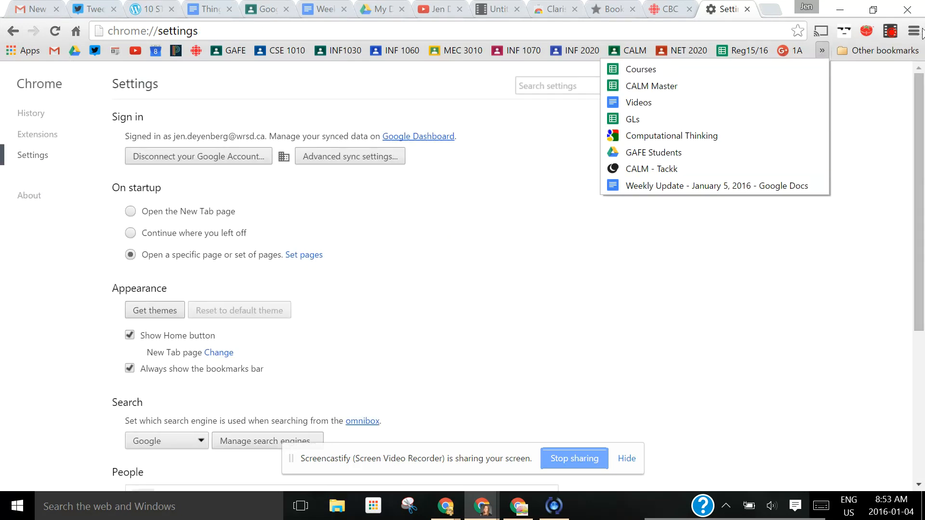
click(914, 31)
mouse_move(788, 140)
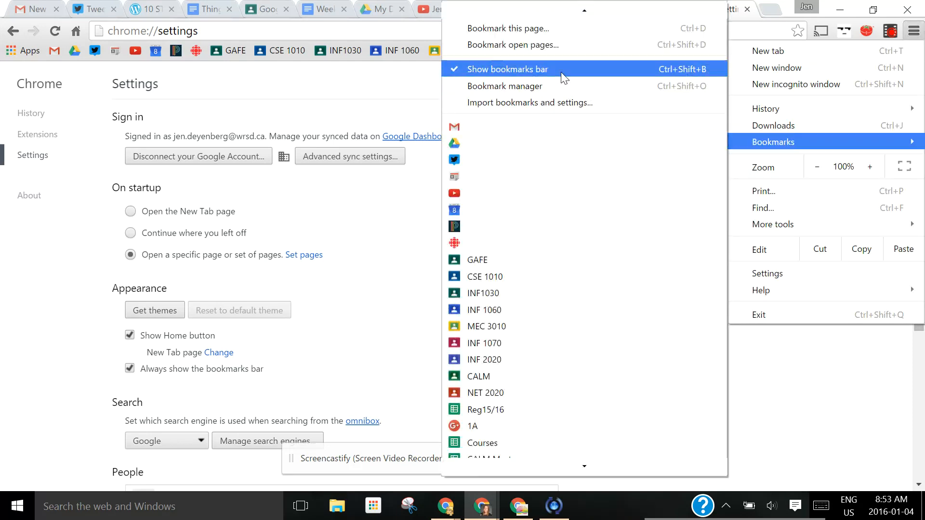
click(551, 87)
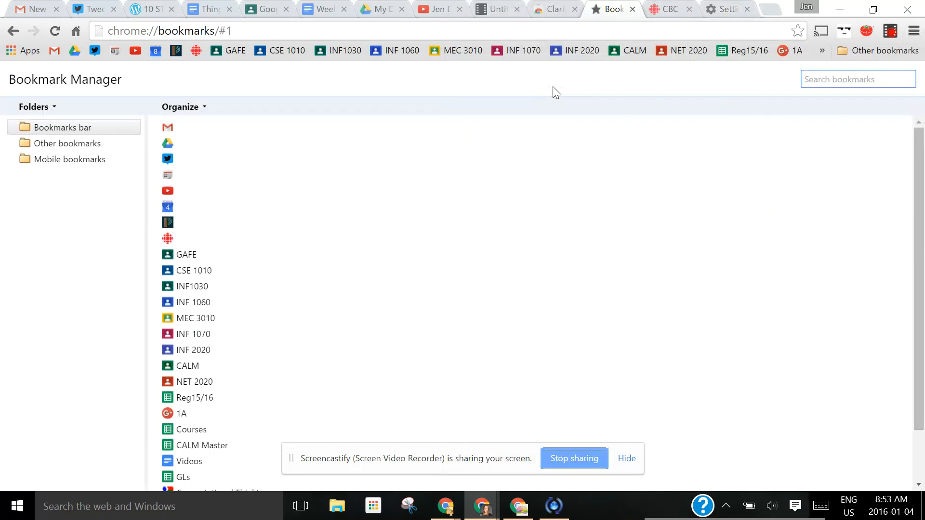
click(76, 144)
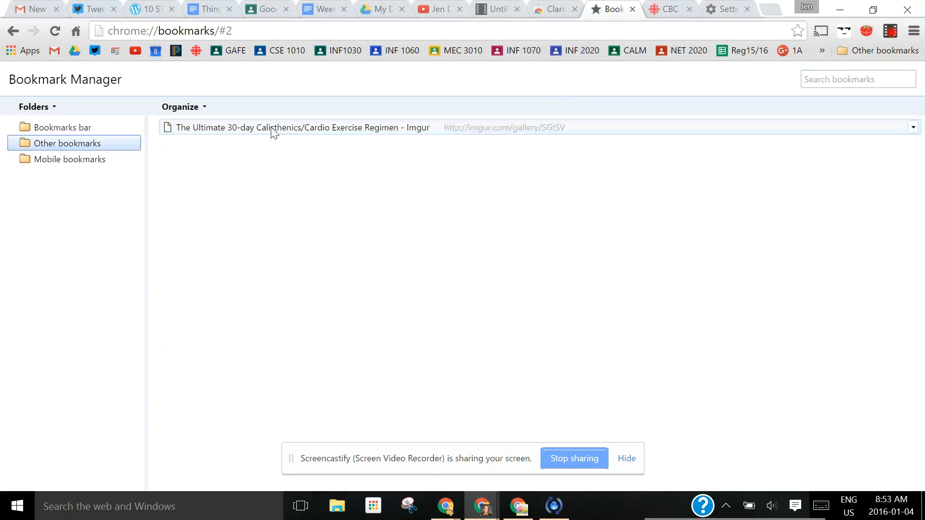
click(82, 159)
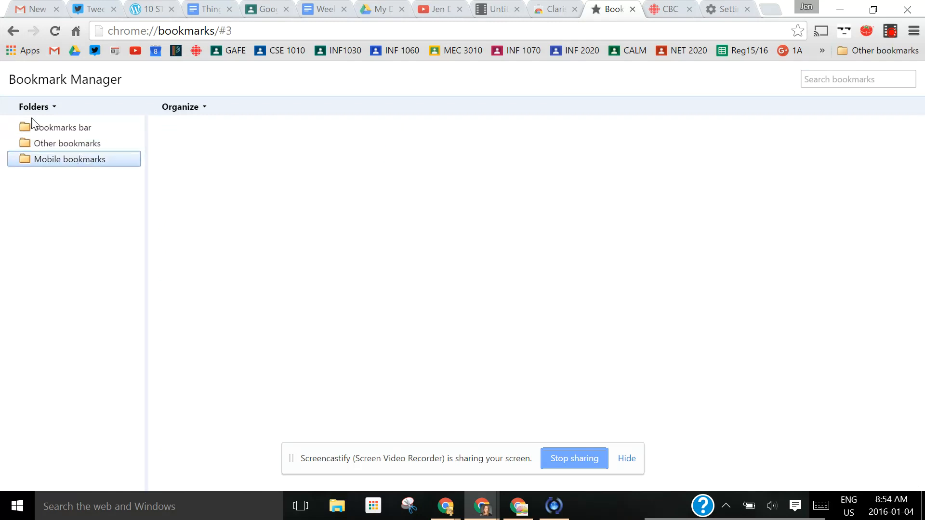
click(50, 126)
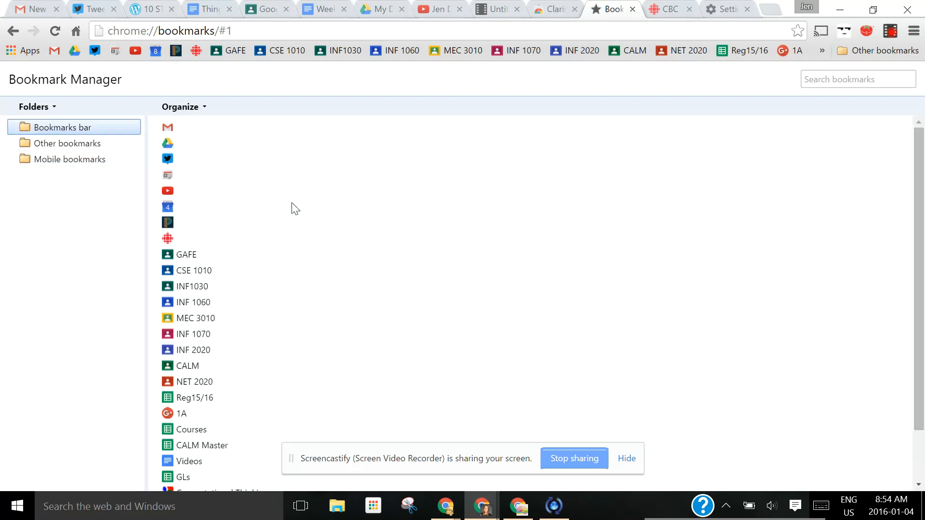
View the rest of the Bookmarks bar folder, and open the browser settings to review the profiles listed under People.
scroll(294, 210, down, 3)
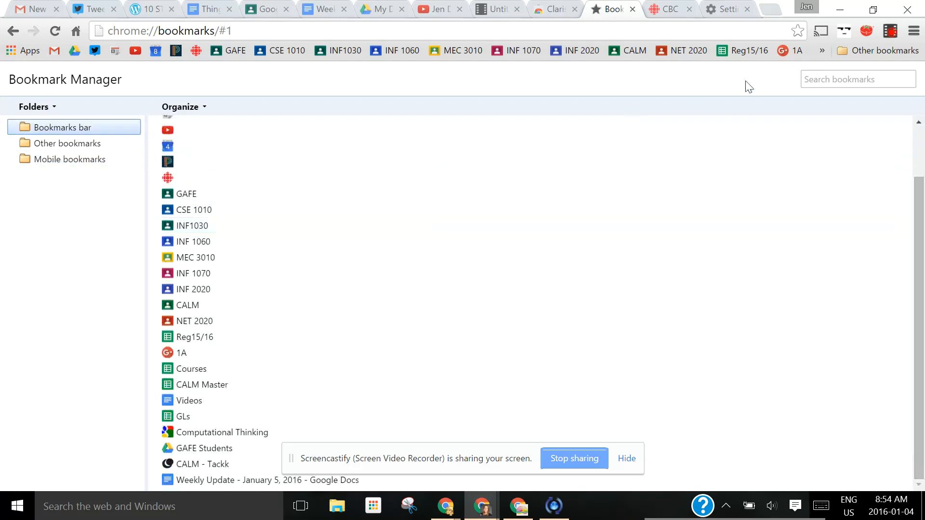
click(916, 31)
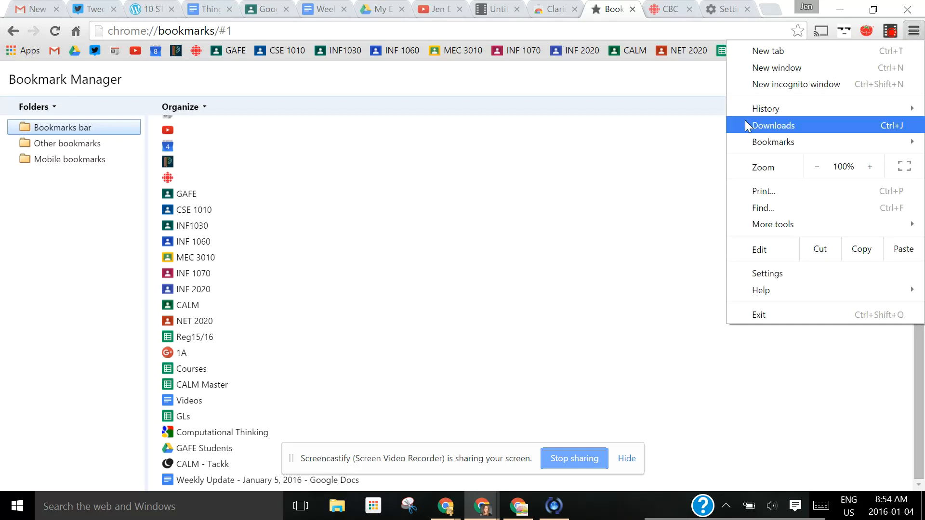
click(791, 282)
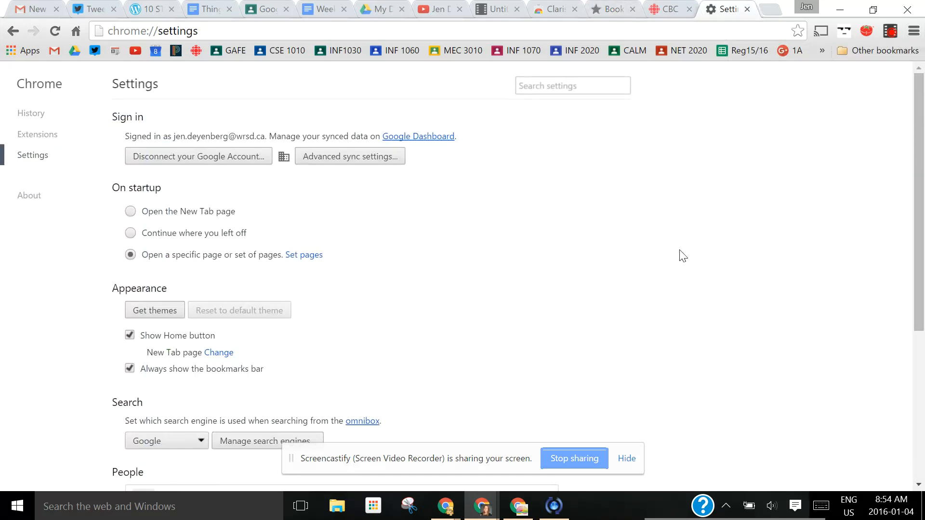
scroll(683, 256, down, 5)
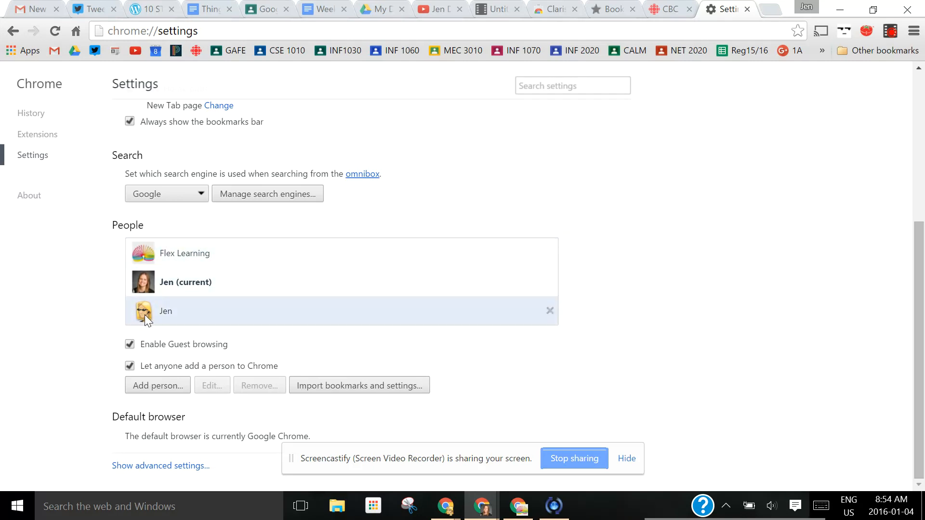
Open the Switch person window to view the available browser profiles, and close it without switching.
click(806, 9)
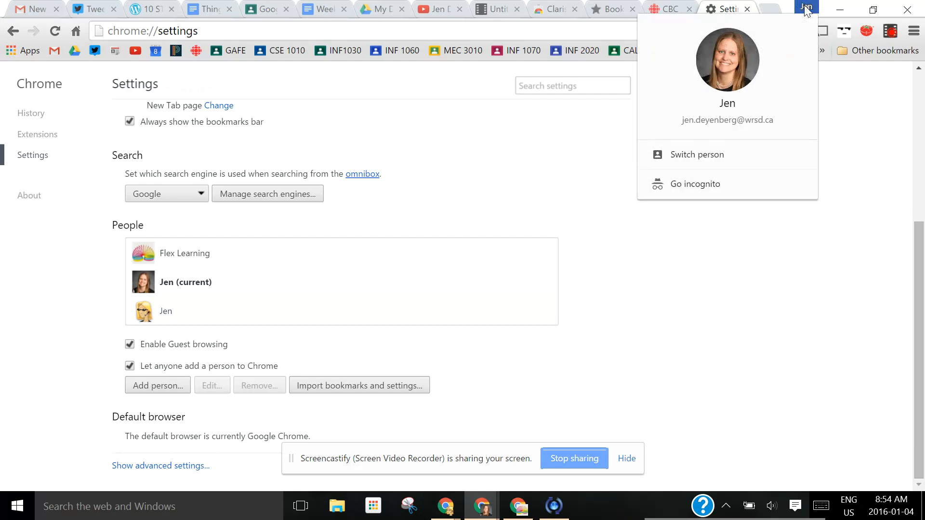
click(711, 161)
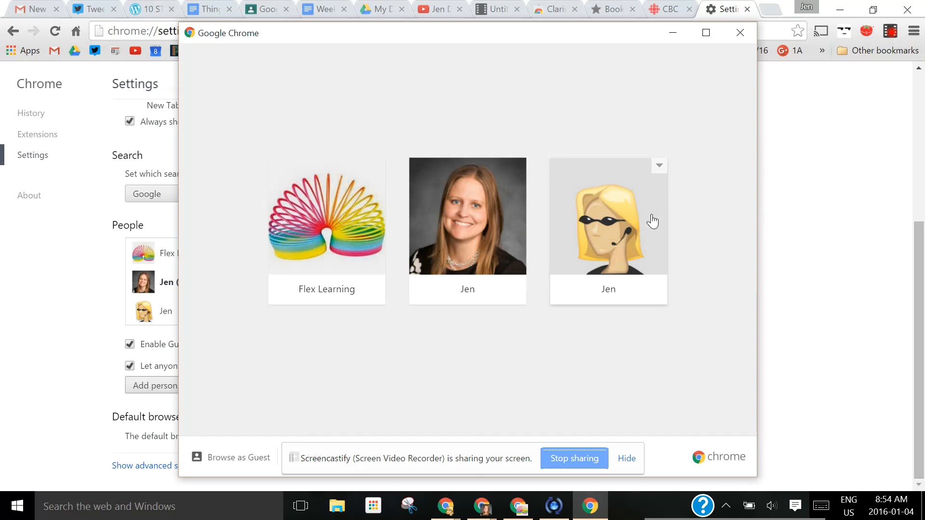
click(733, 31)
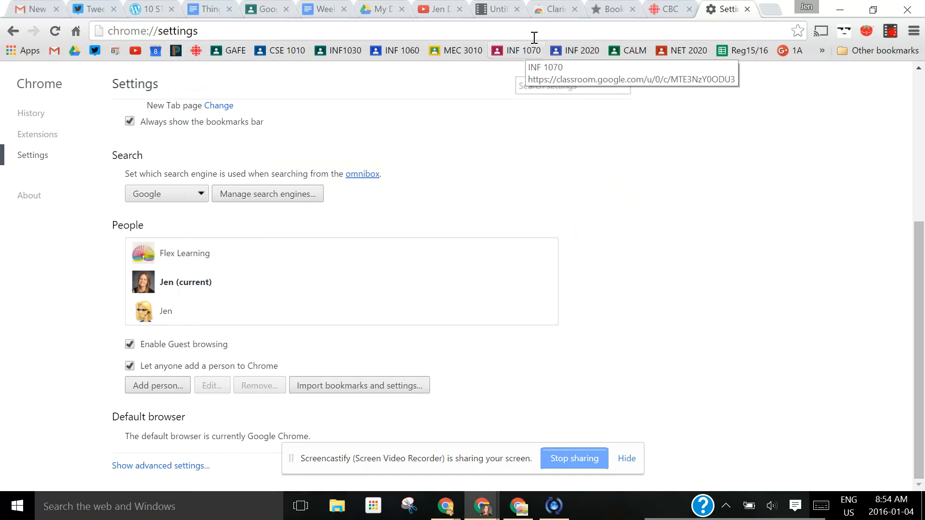